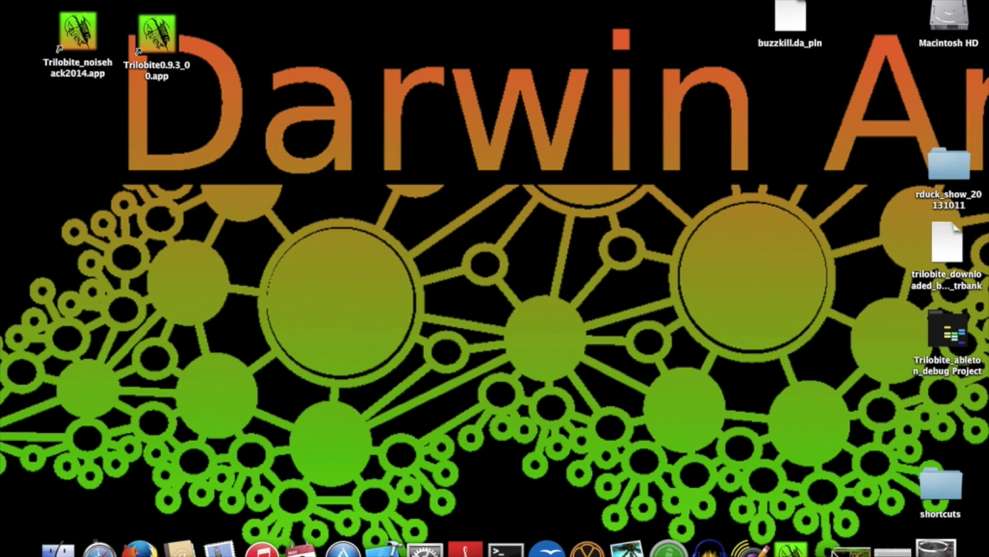
- Launch Trilobite and inspect the Wobble Demo patch's module graph in its patch window, then close that window
click(790, 549)
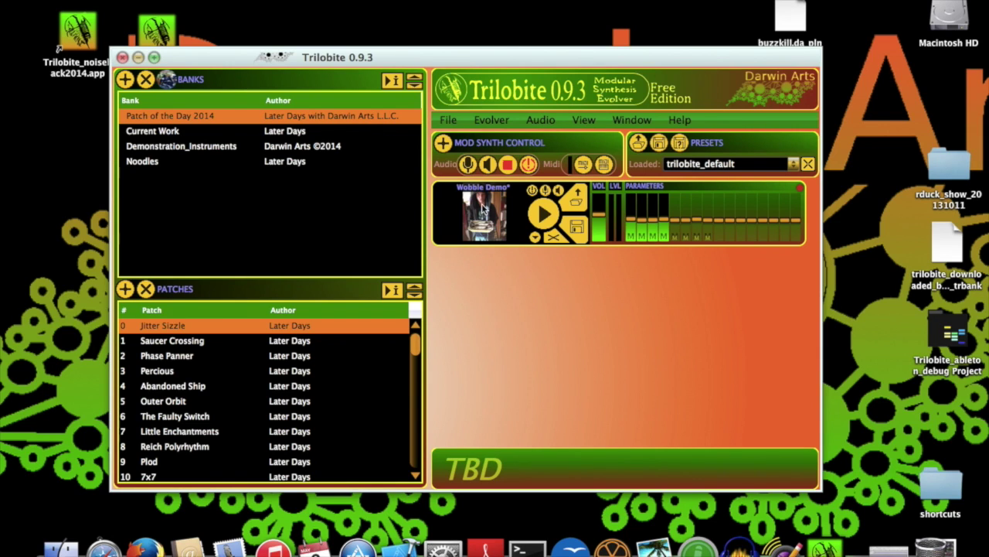
double_click(482, 209)
drag(536, 424, 503, 437)
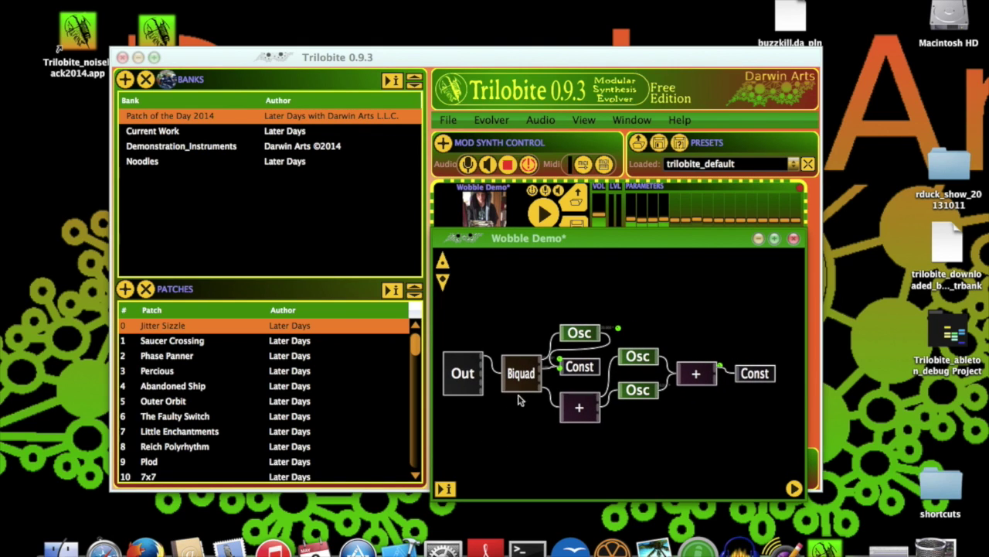
click(793, 238)
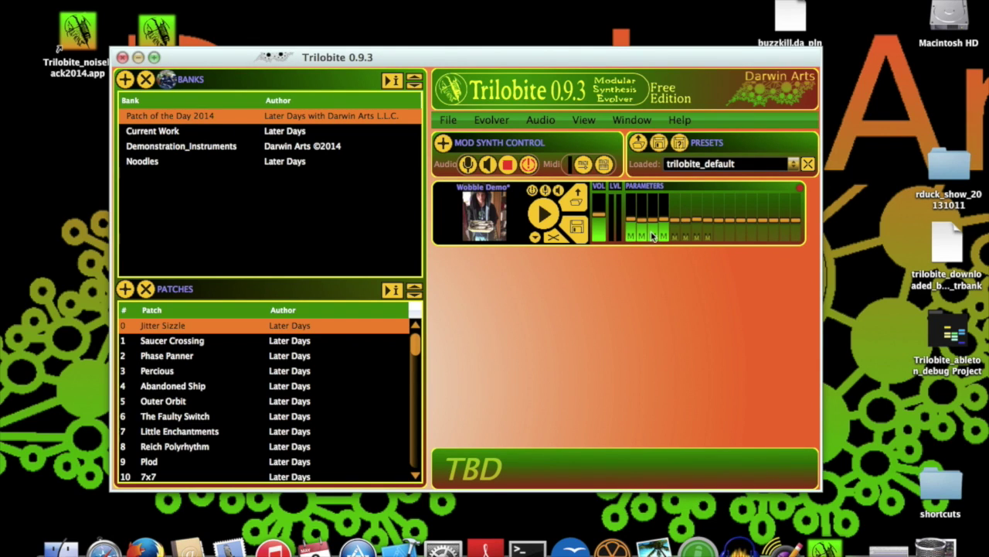
- Play the Wobble Demo patch to audition it and lower its volume to about a quarter before stopping playback
click(548, 218)
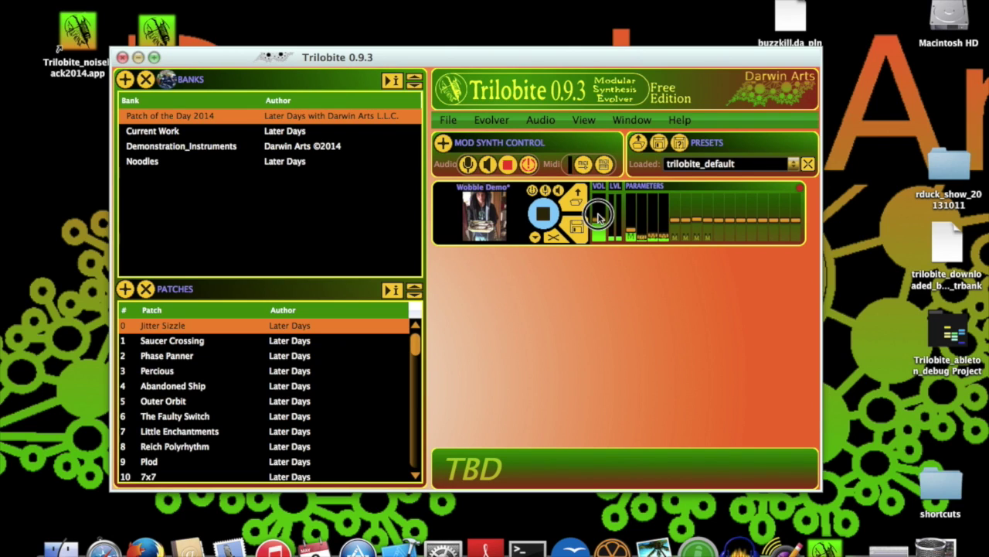
drag(599, 216, 598, 228)
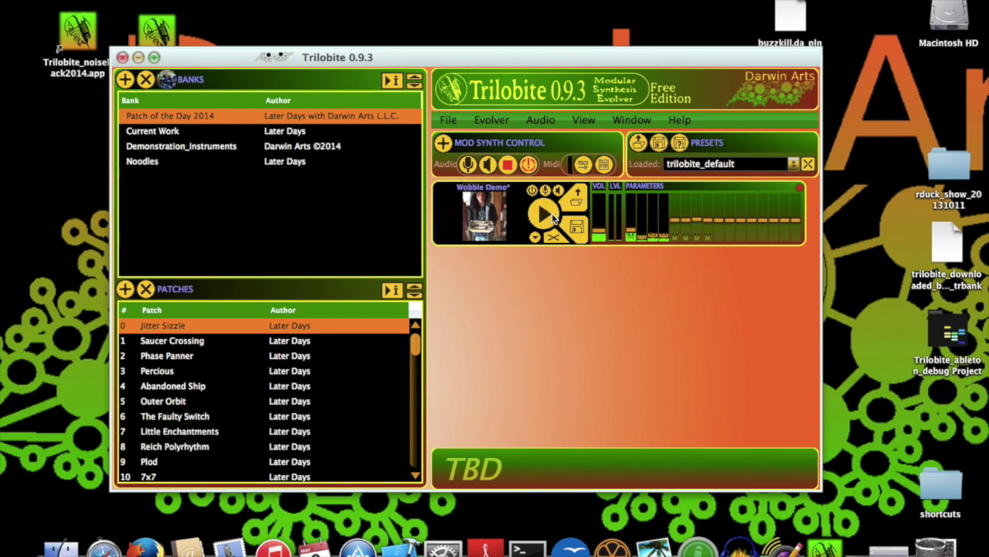
click(553, 219)
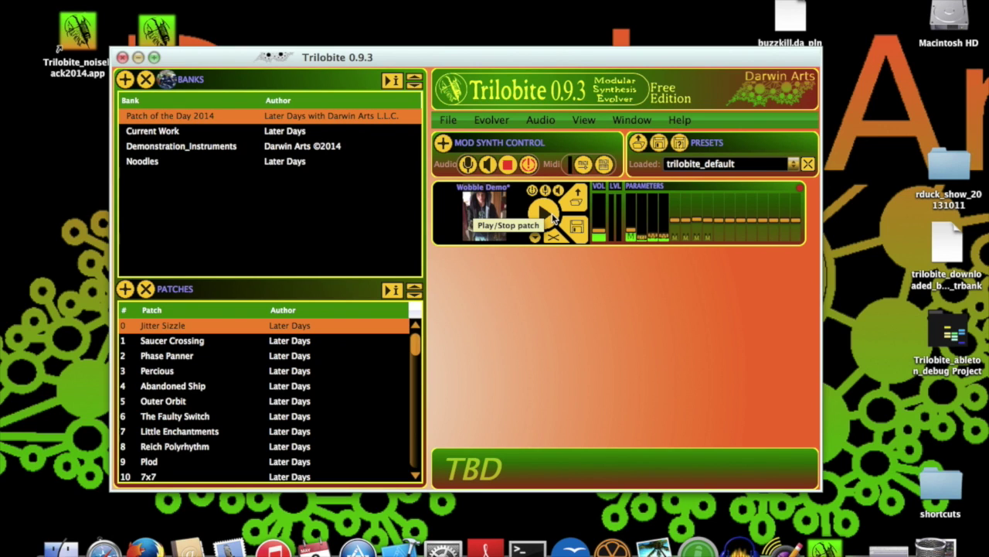
- Create a new genotype population and spread its window and the main window apart, with the population window in front
click(492, 120)
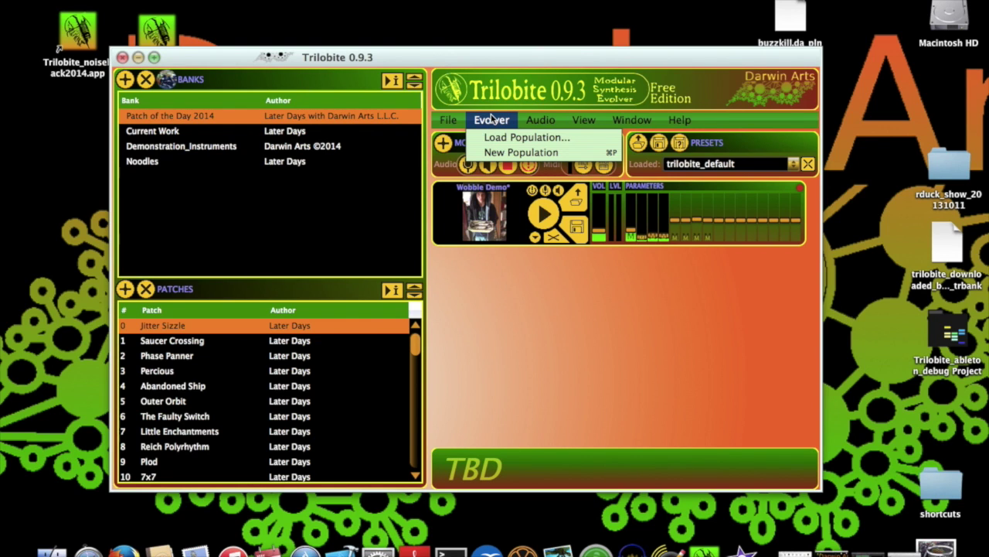
click(494, 152)
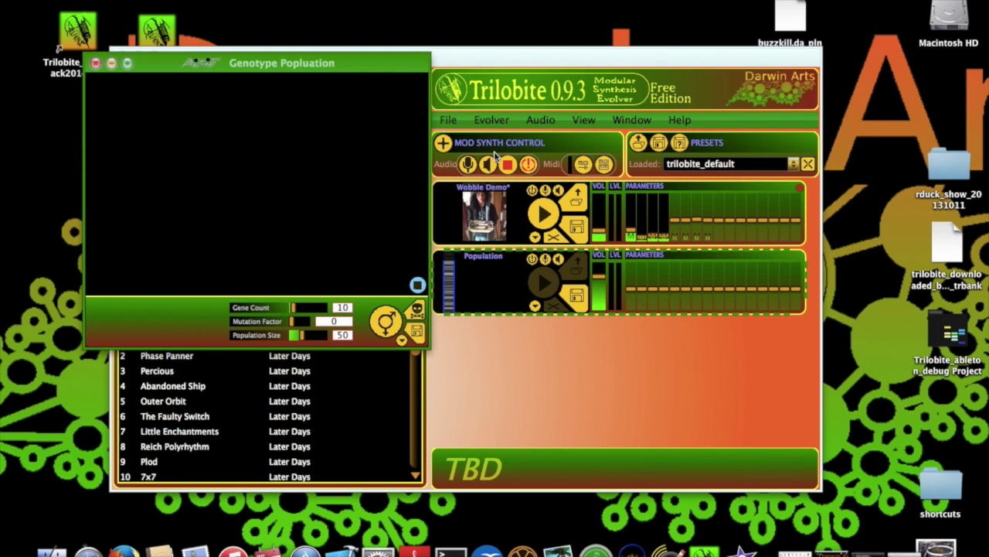
drag(323, 68, 270, 84)
drag(409, 67, 537, 85)
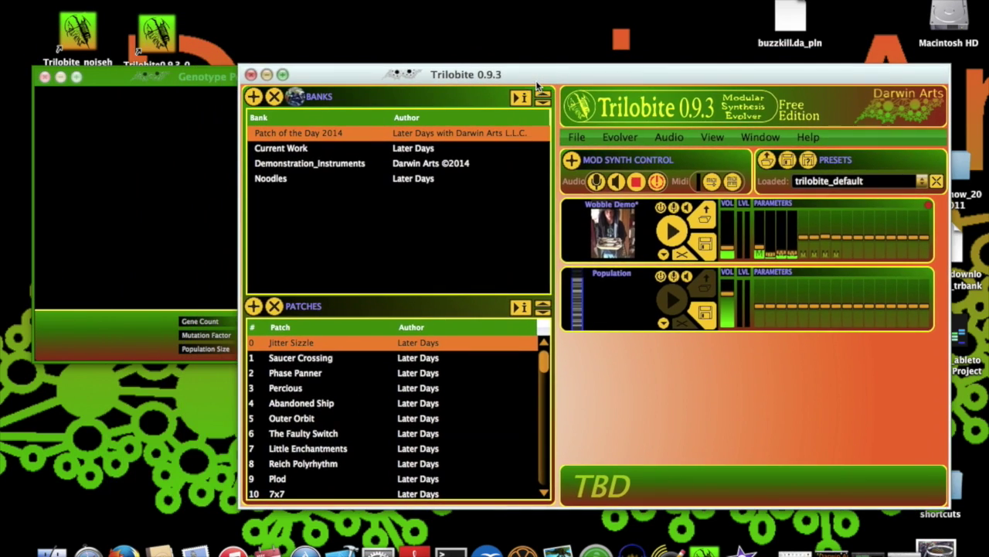
click(185, 77)
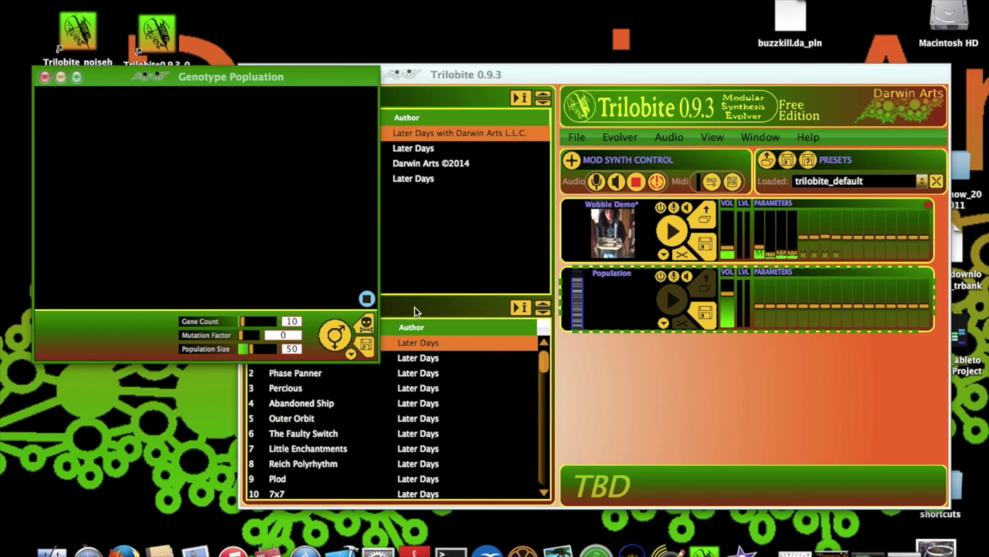
- Set the population's gene count to 36, mutation factor to 2.1e-06 and population size to 150
click(243, 322)
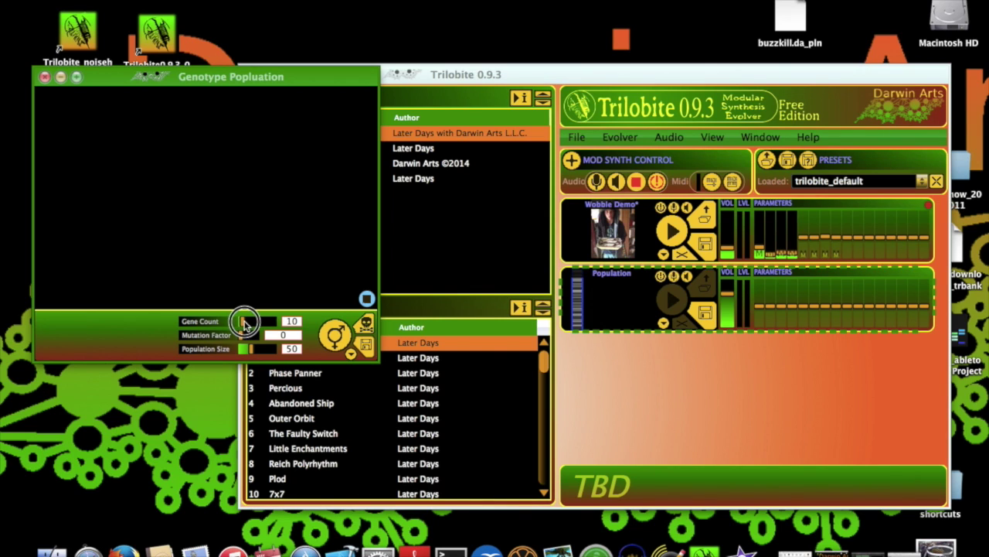
drag(240, 325, 254, 324)
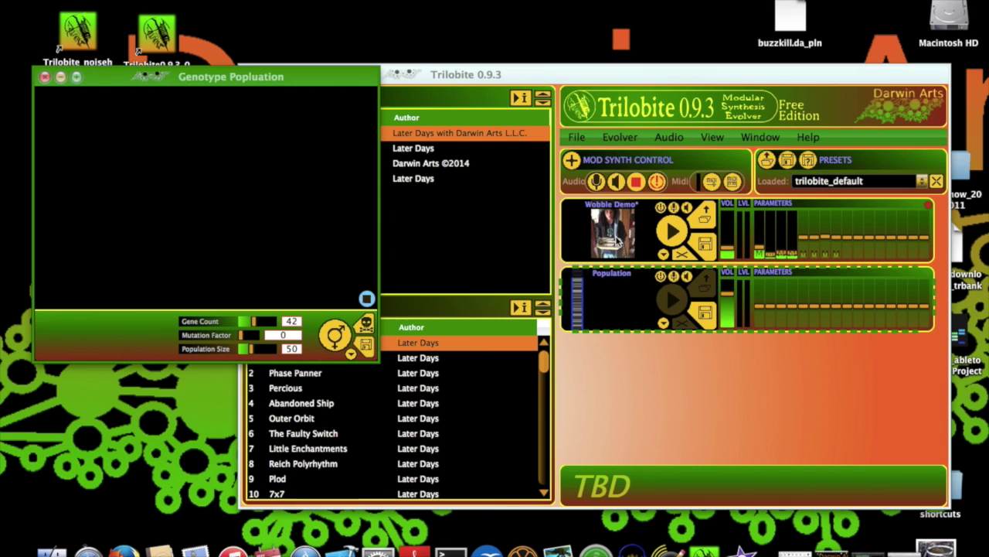
drag(257, 324, 251, 328)
drag(242, 341, 242, 345)
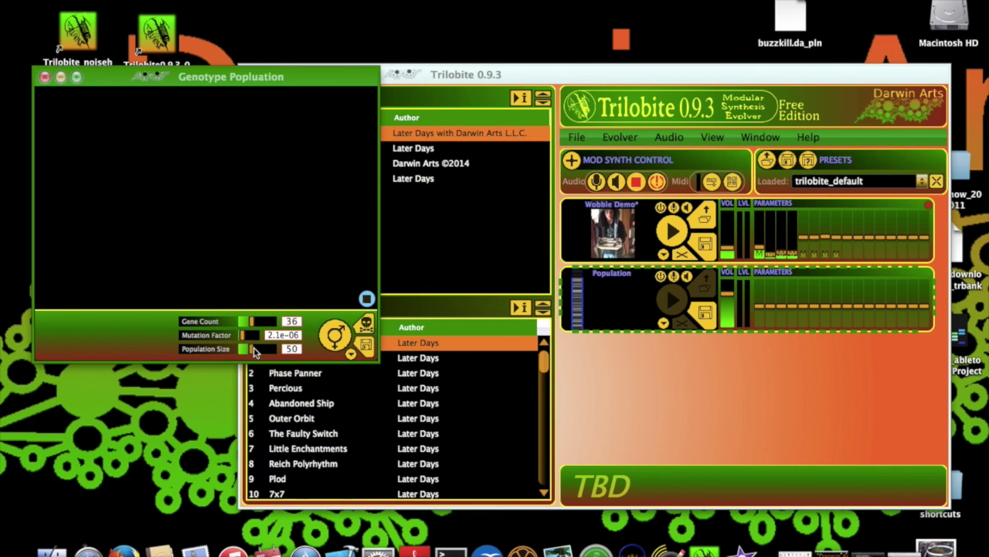
drag(252, 352, 288, 352)
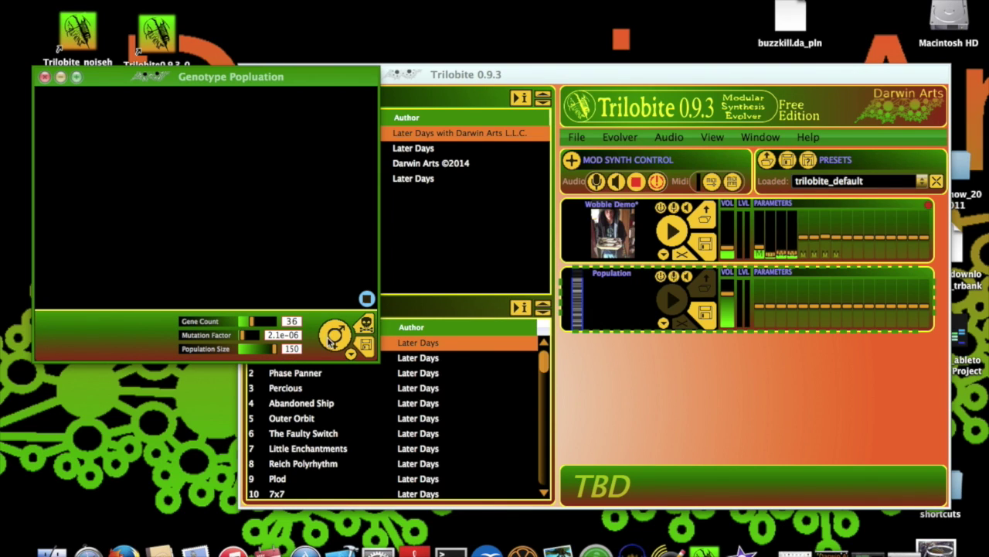
click(352, 357)
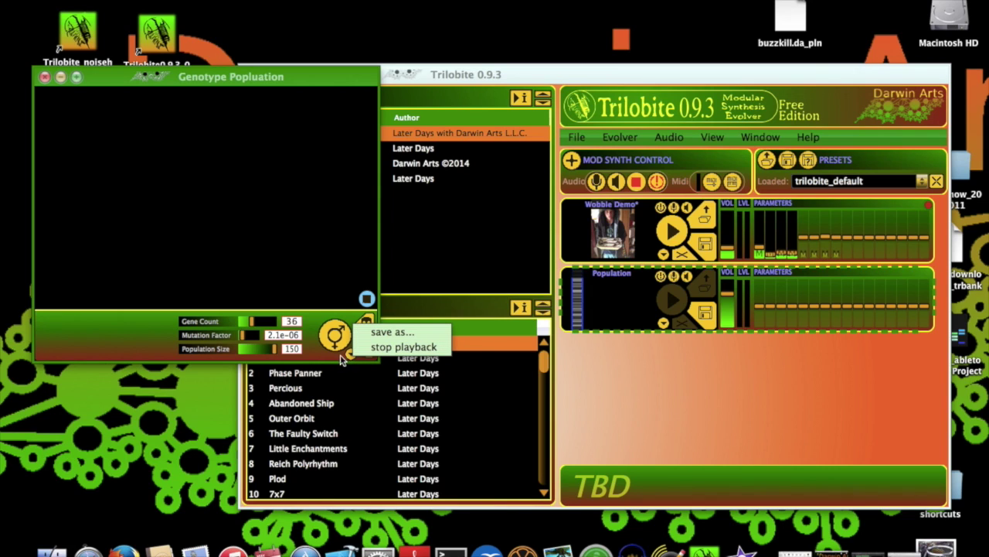
click(326, 359)
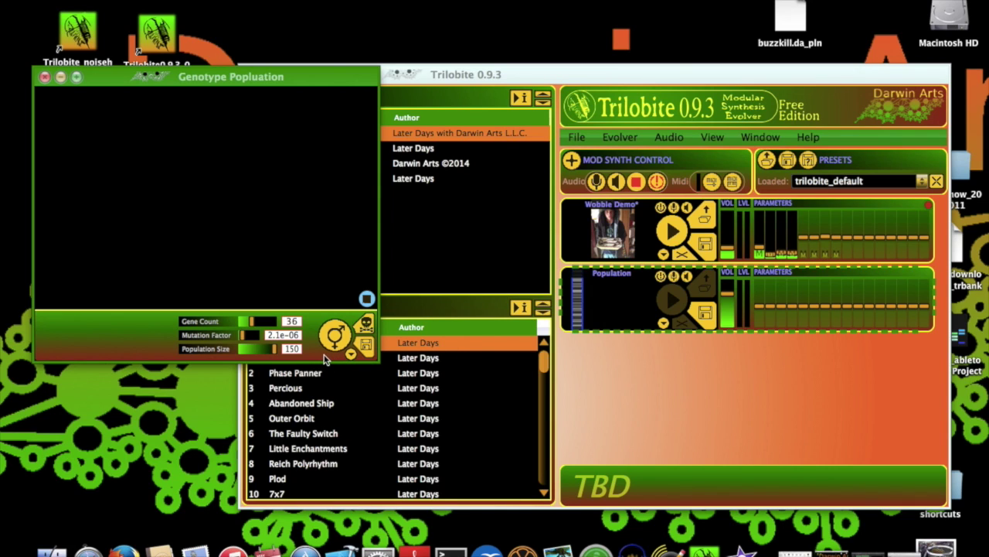
click(368, 349)
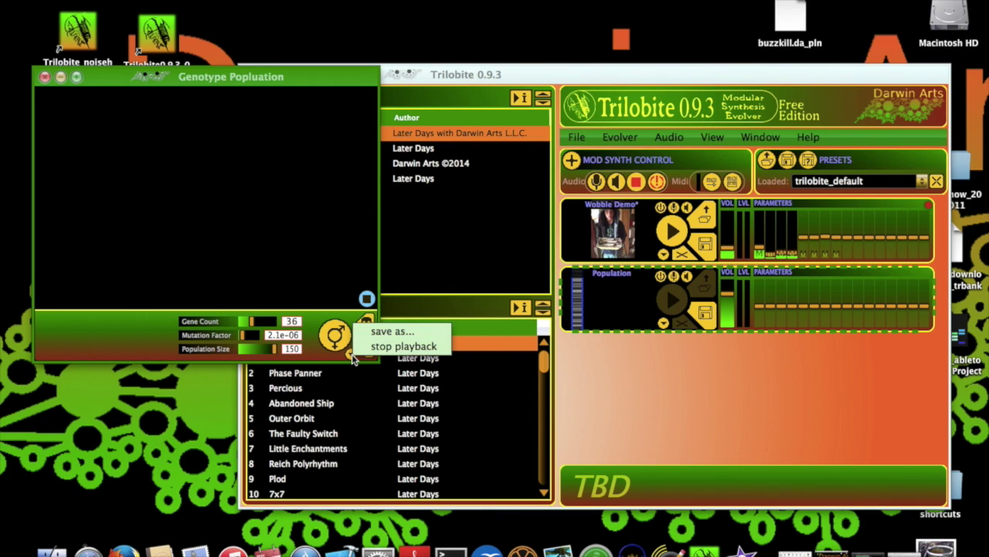
click(353, 312)
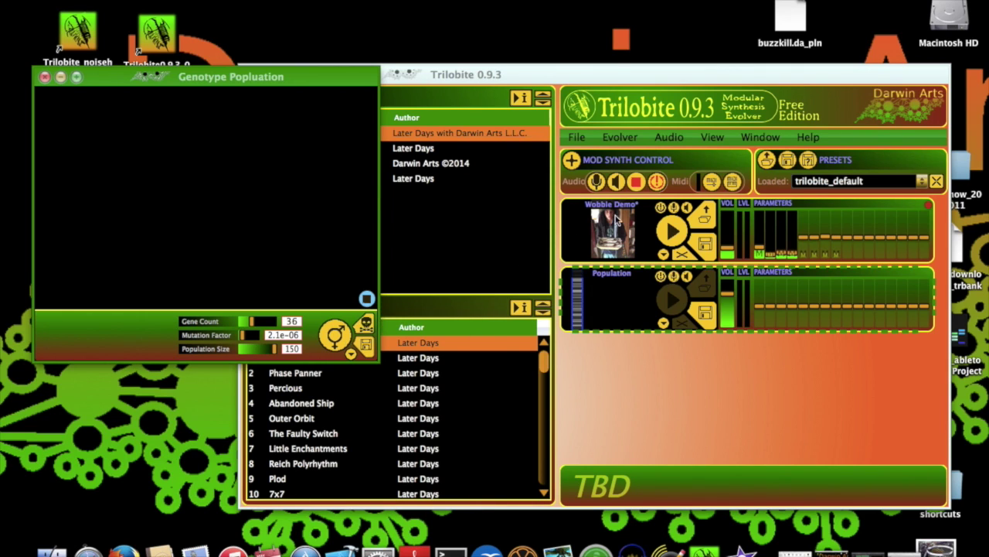
- Show the context help buttons and bring the Genotype Population window to the front
click(819, 140)
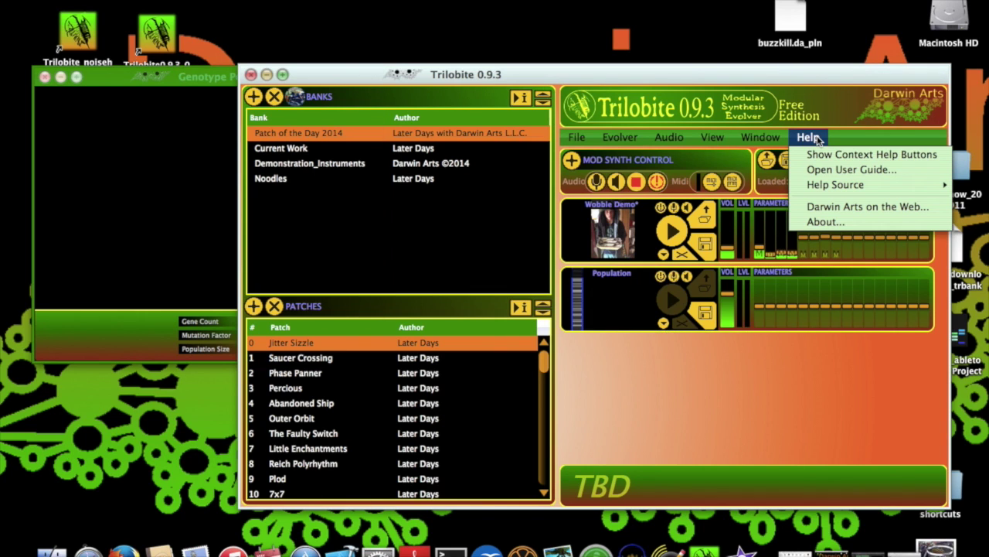
click(822, 155)
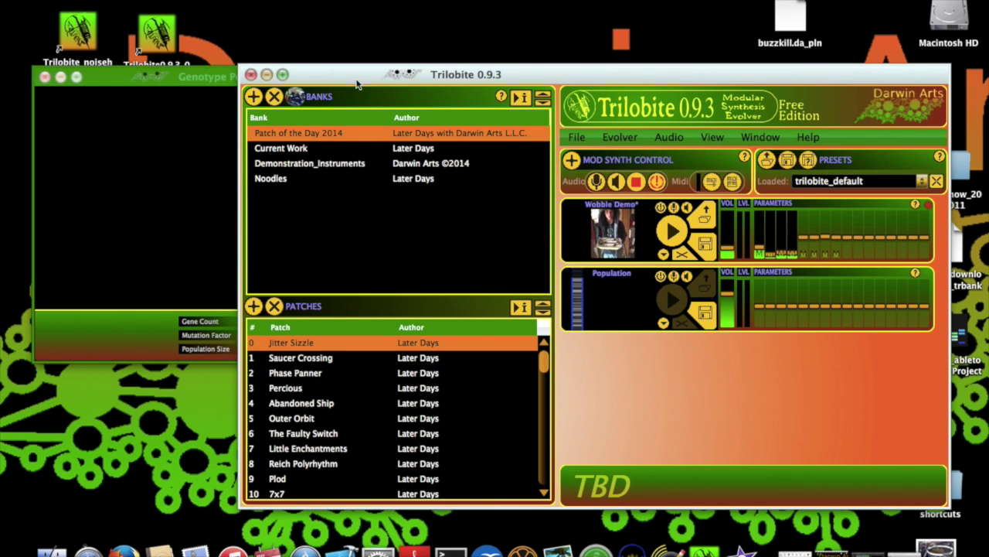
click(176, 77)
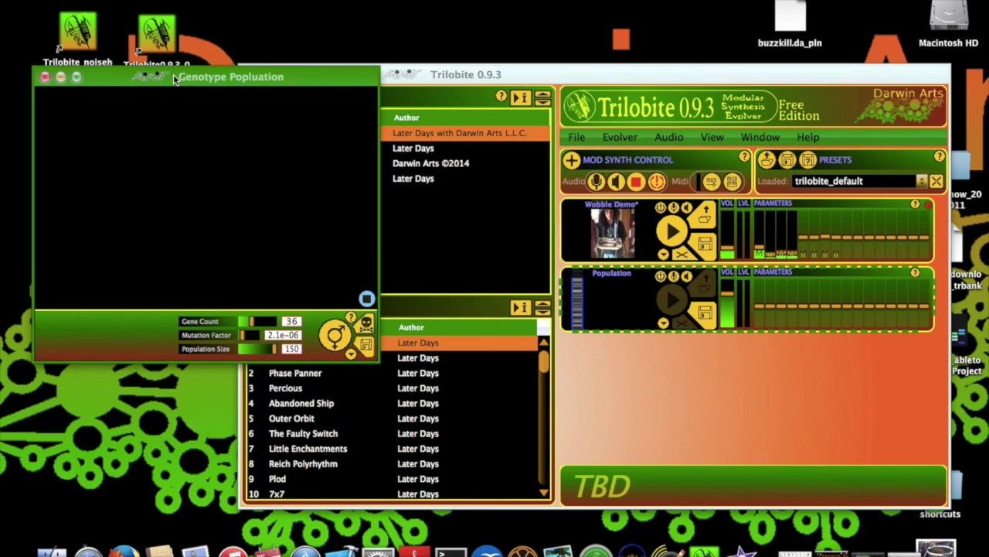
- Open the population window's context help and read the Population Editor Window page of the user guide, then close it
click(352, 320)
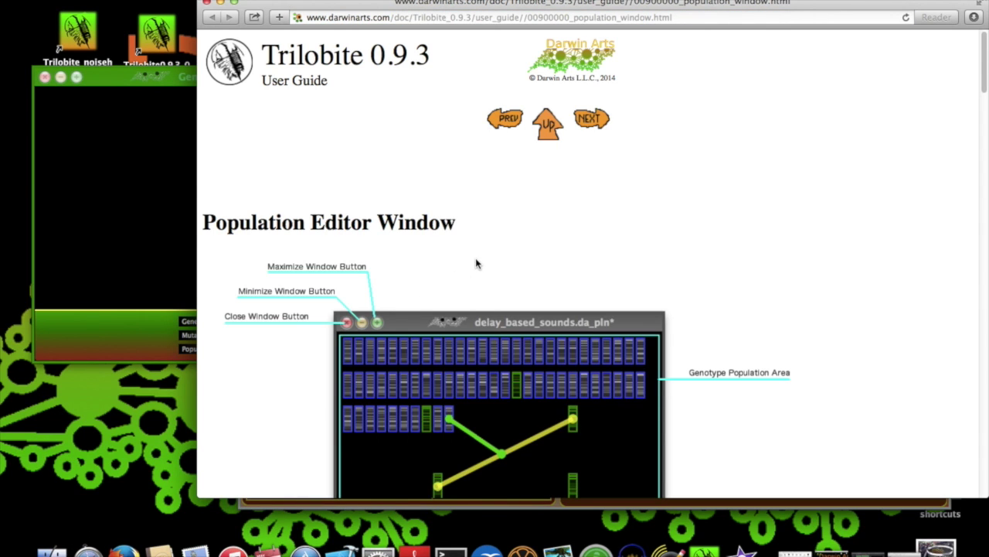
scroll(477, 264, down, 3)
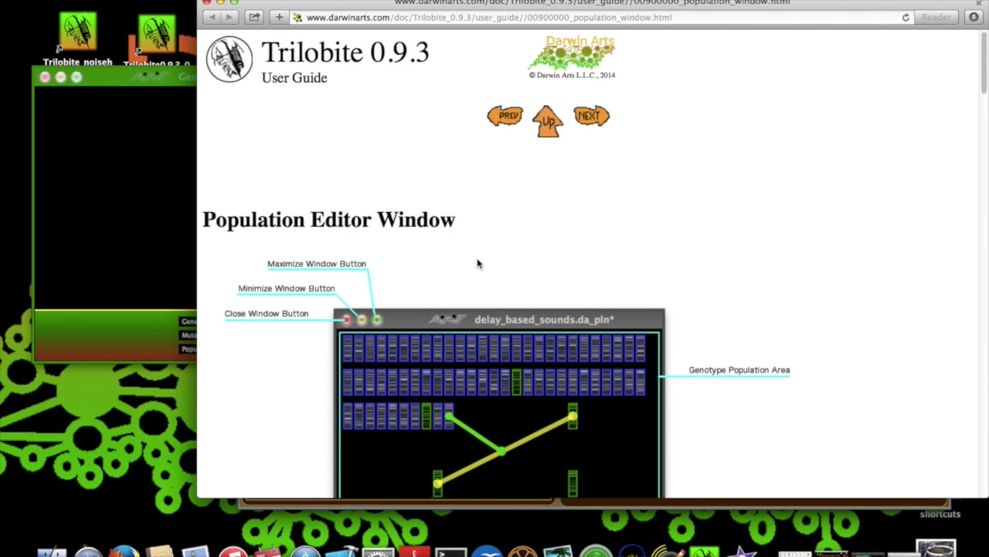
scroll(477, 264, down, 10)
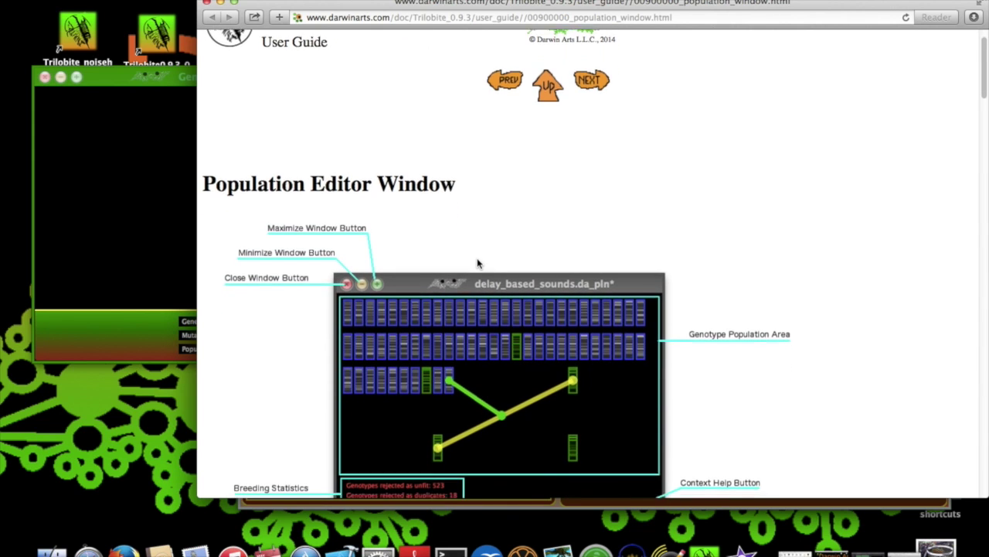
scroll(477, 263, down, 4)
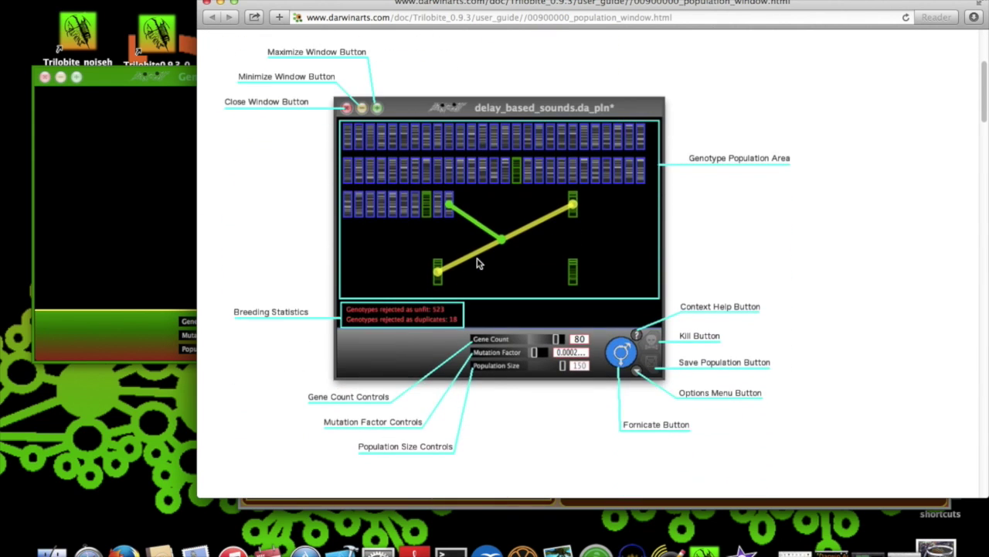
scroll(477, 264, down, 3)
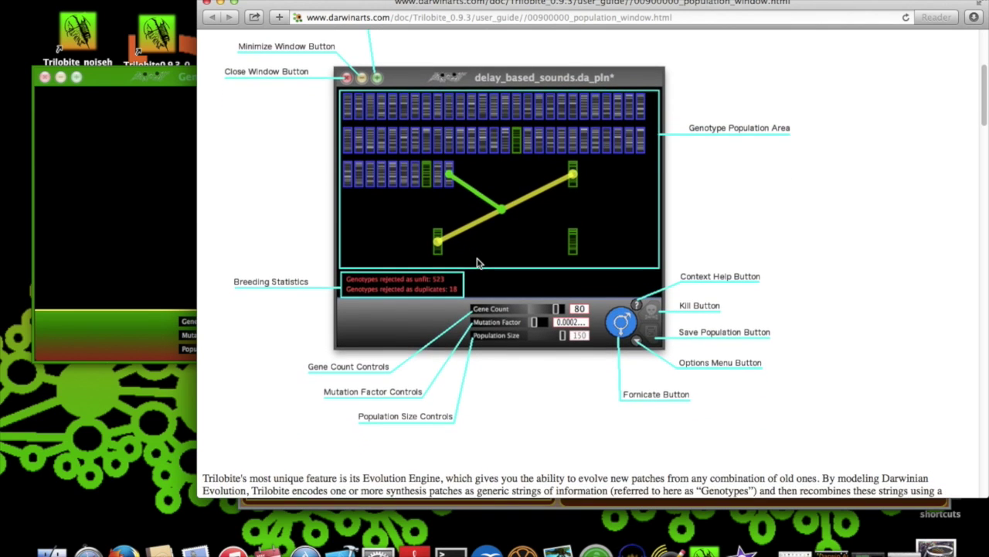
scroll(477, 263, down, 4)
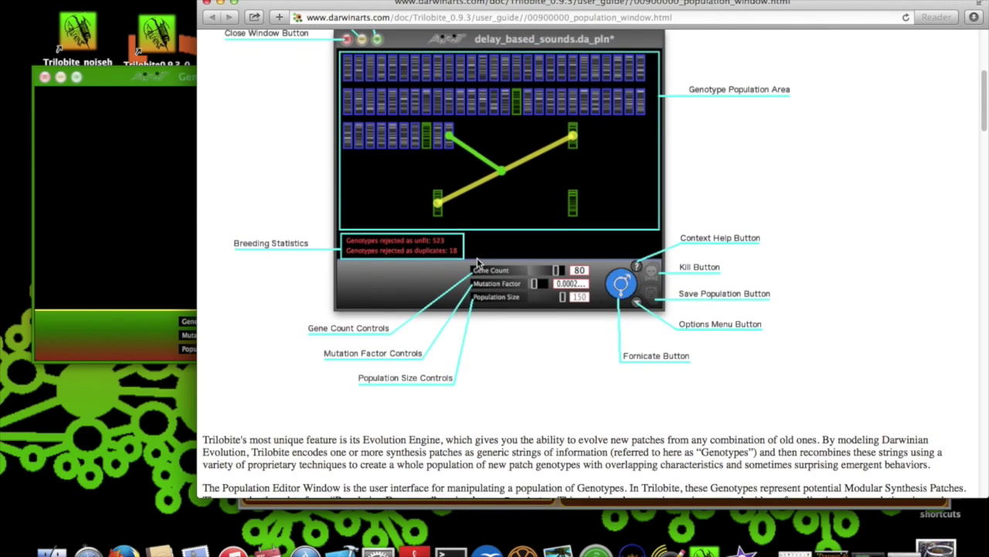
scroll(435, 288, down, 10)
scroll(435, 291, up, 3)
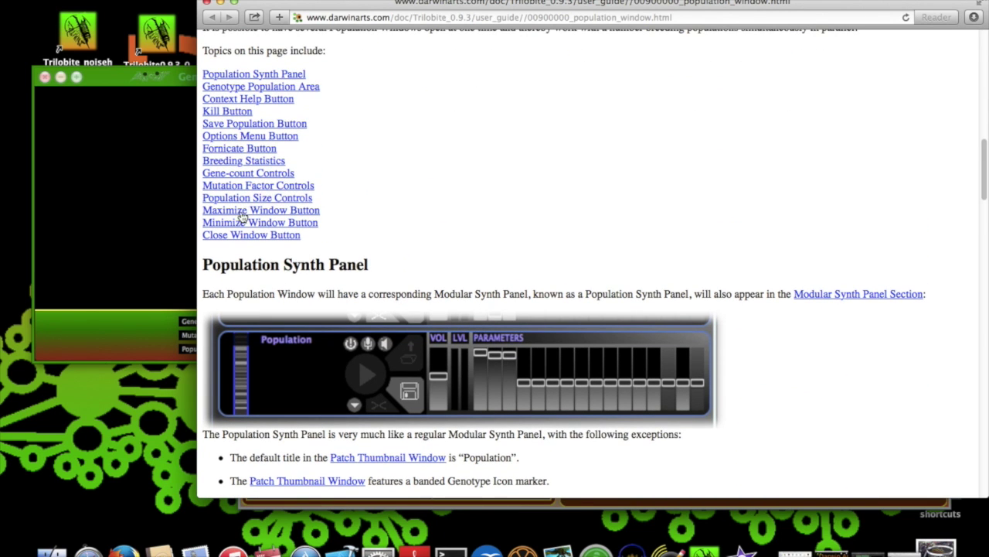
scroll(301, 287, down, 1)
scroll(301, 287, down, 8)
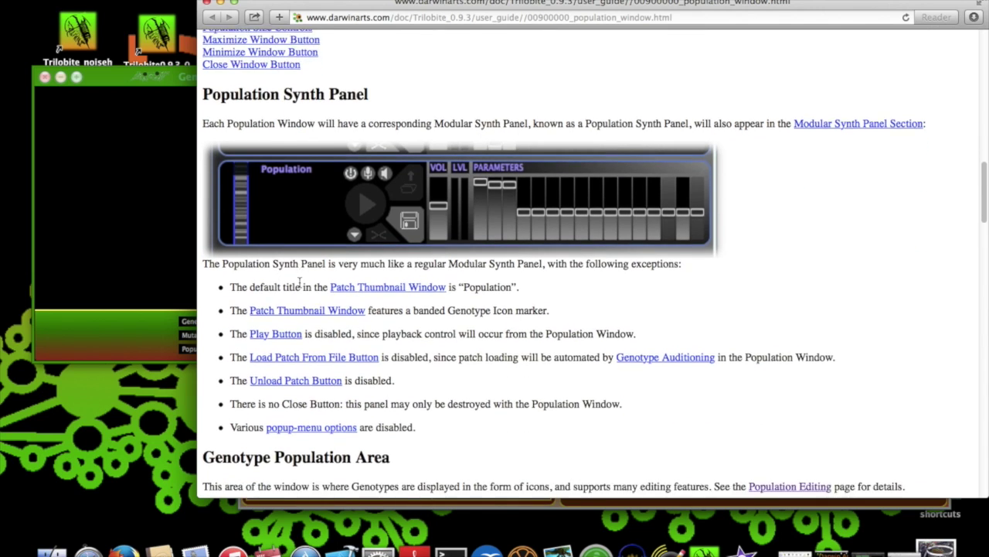
scroll(301, 286, down, 3)
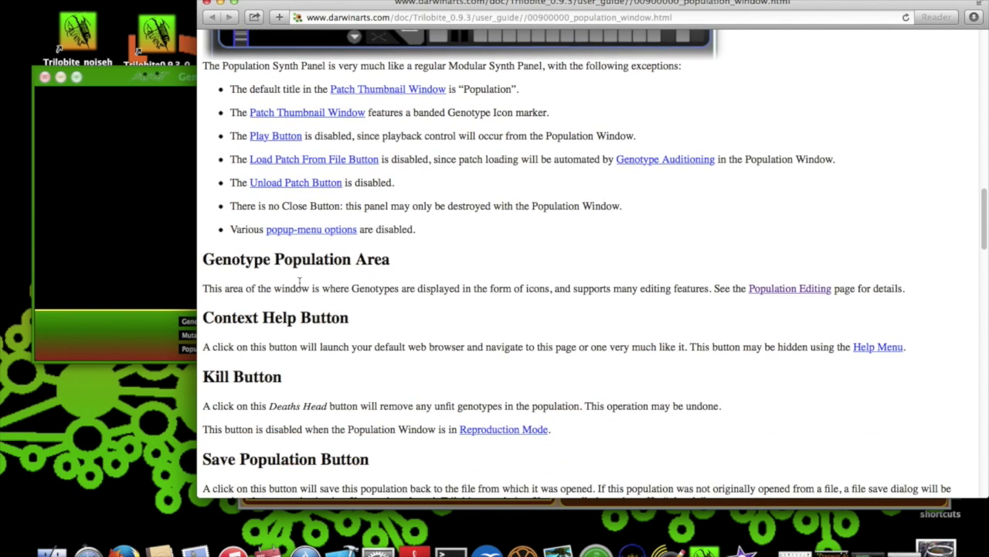
scroll(301, 287, up, 4)
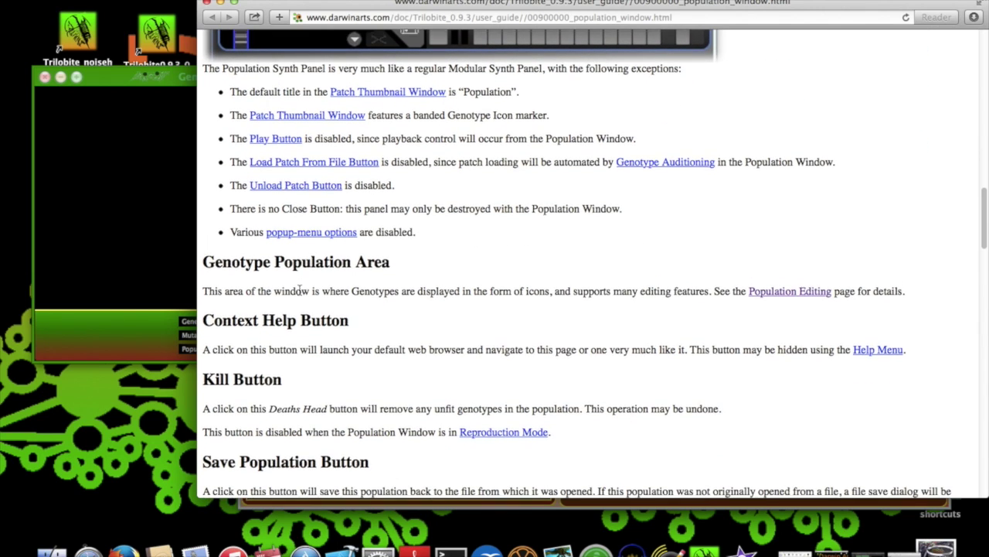
scroll(303, 301, up, 2)
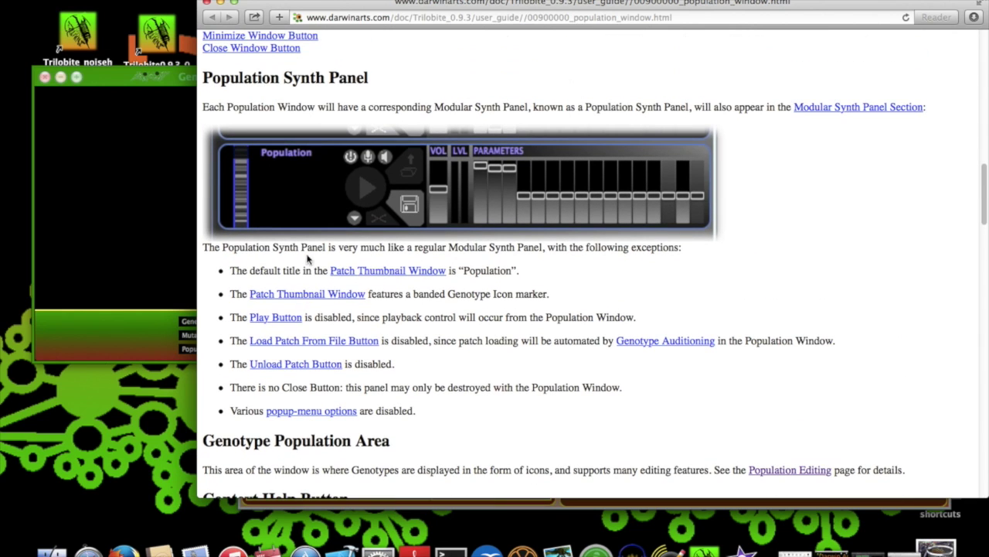
click(207, 3)
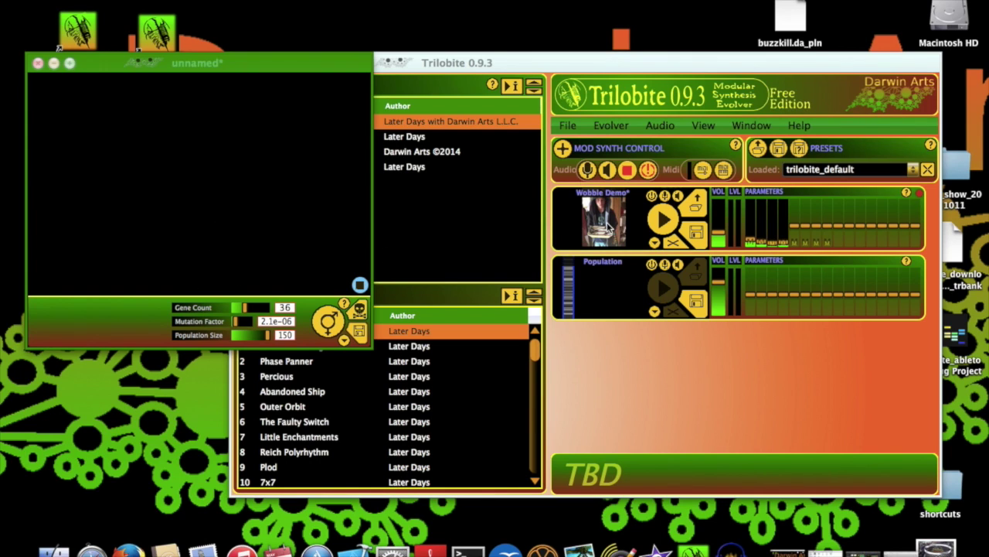
- Add the Wobble Demo patch to the population as a genotype and bring the population window to the front
drag(608, 226, 128, 194)
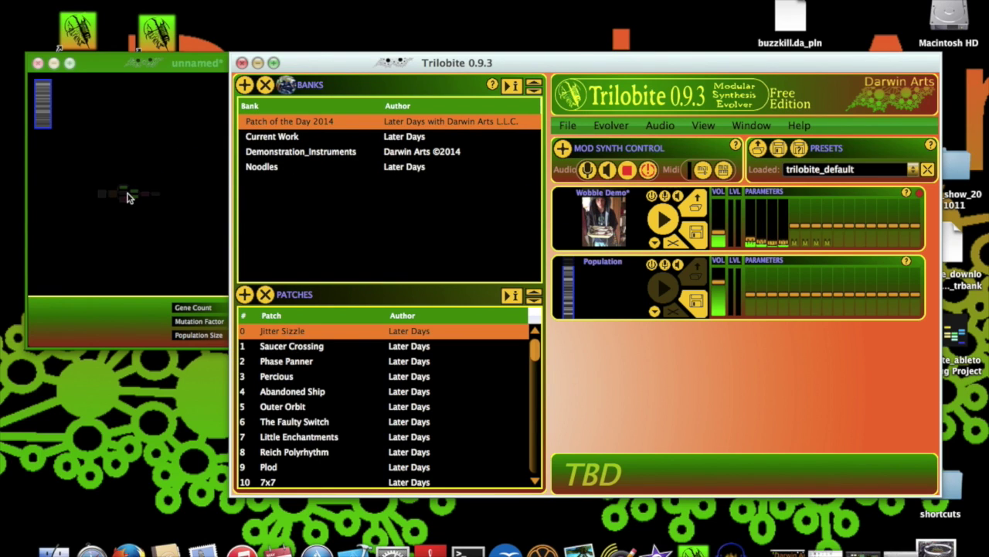
click(139, 61)
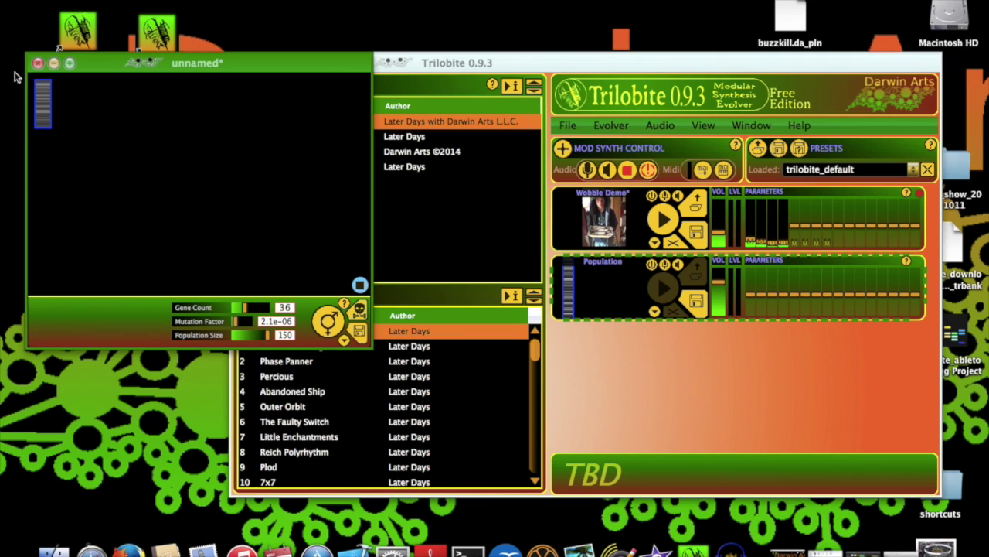
- Select the seed genotype for playback and lower the volume of the Population synth module
mouse_move(44, 106)
click(713, 281)
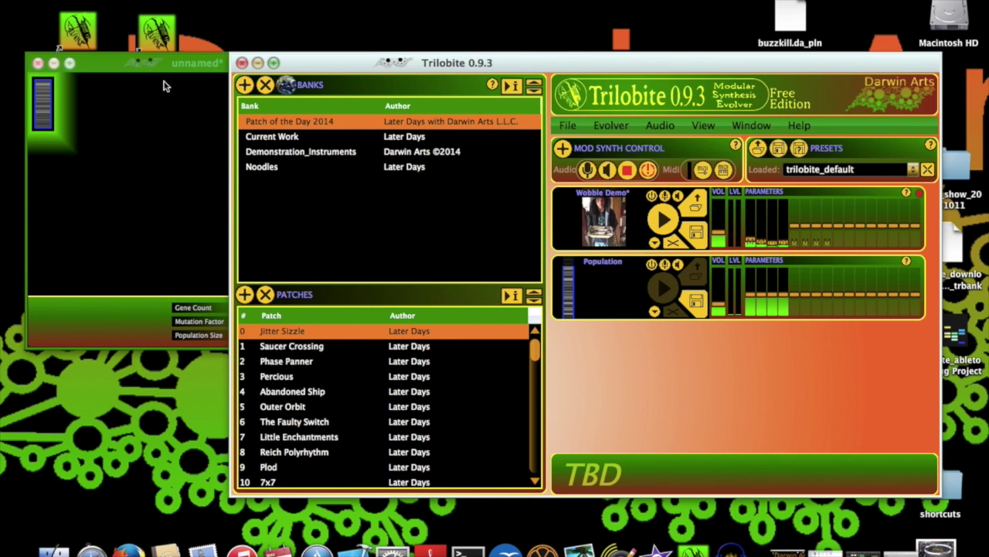
- Give the seed genotype a high fitness rating and run breeding until the population is filled with offspring
click(160, 63)
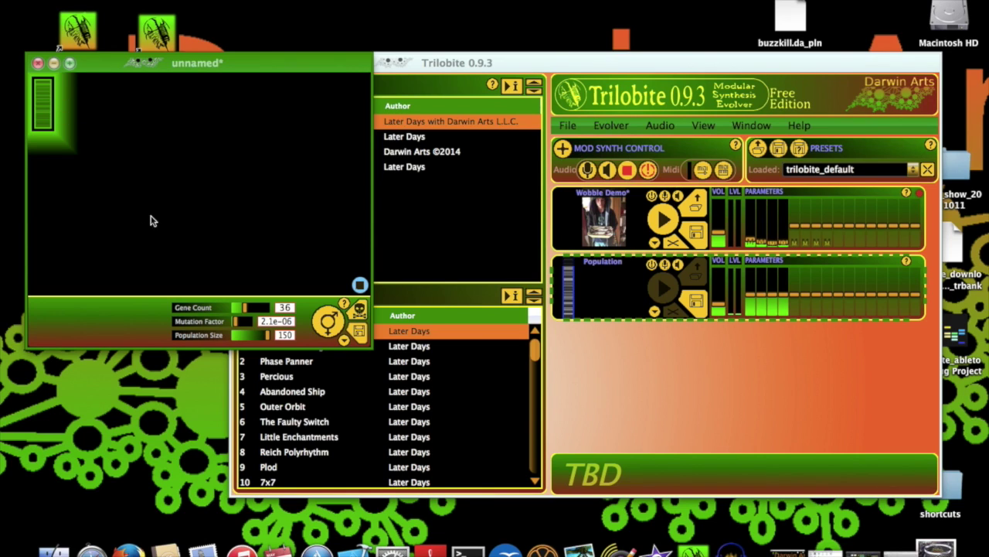
click(329, 321)
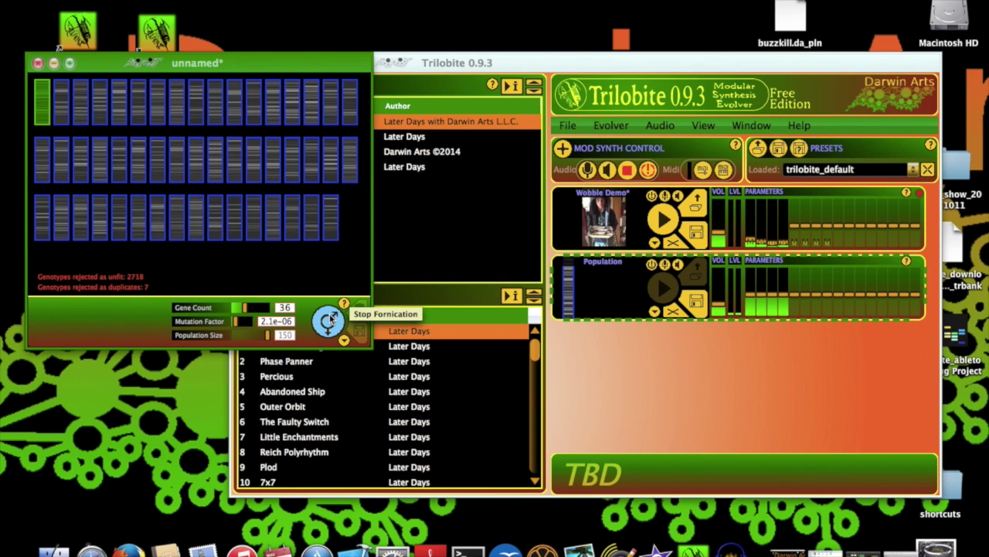
click(329, 318)
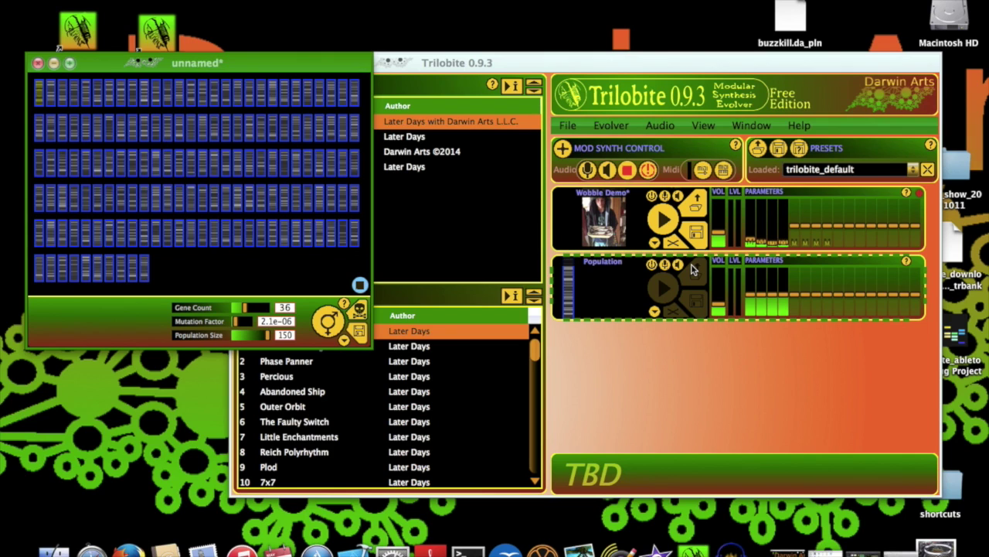
- Set the Population module's patch view to Patch thumbnail and select the last genotype in the population
click(655, 312)
mouse_move(642, 266)
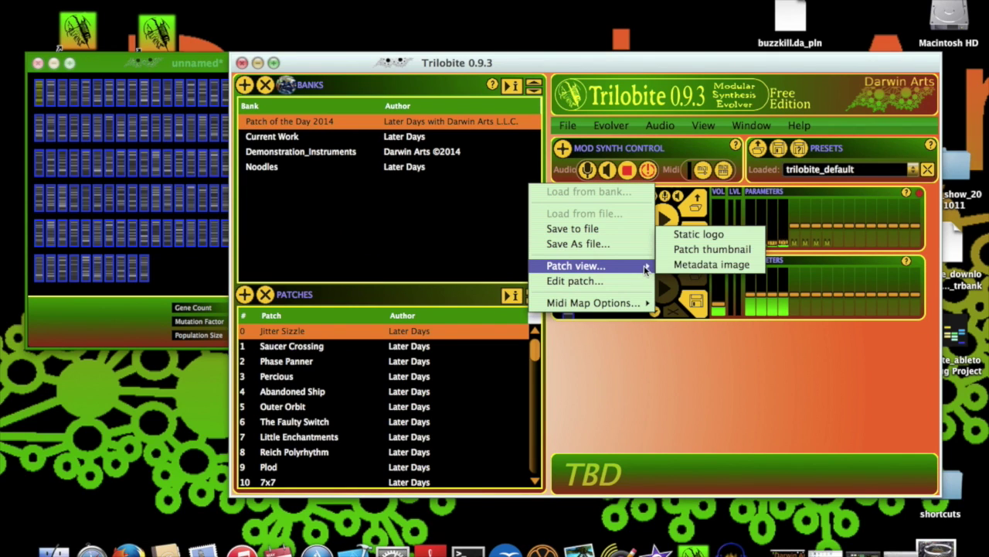
click(673, 249)
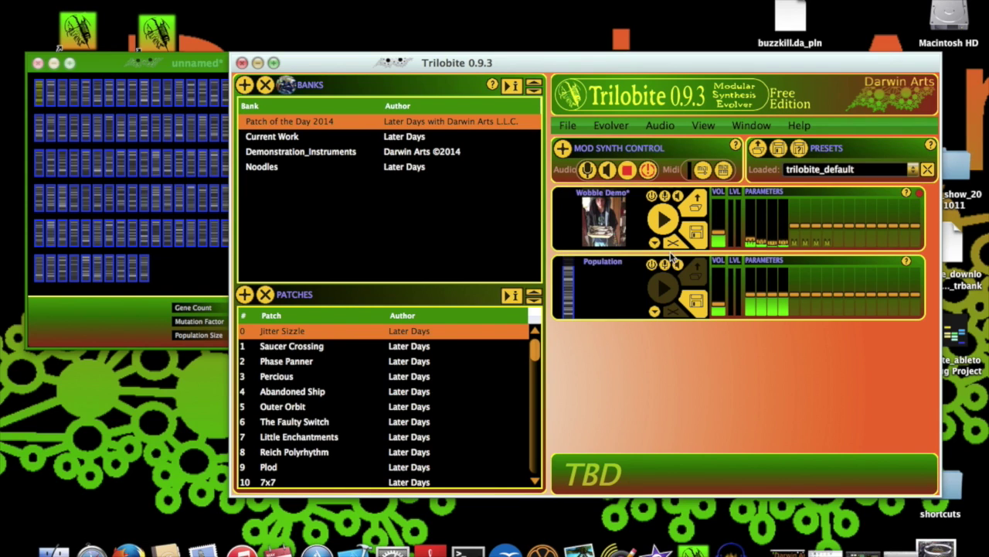
click(187, 277)
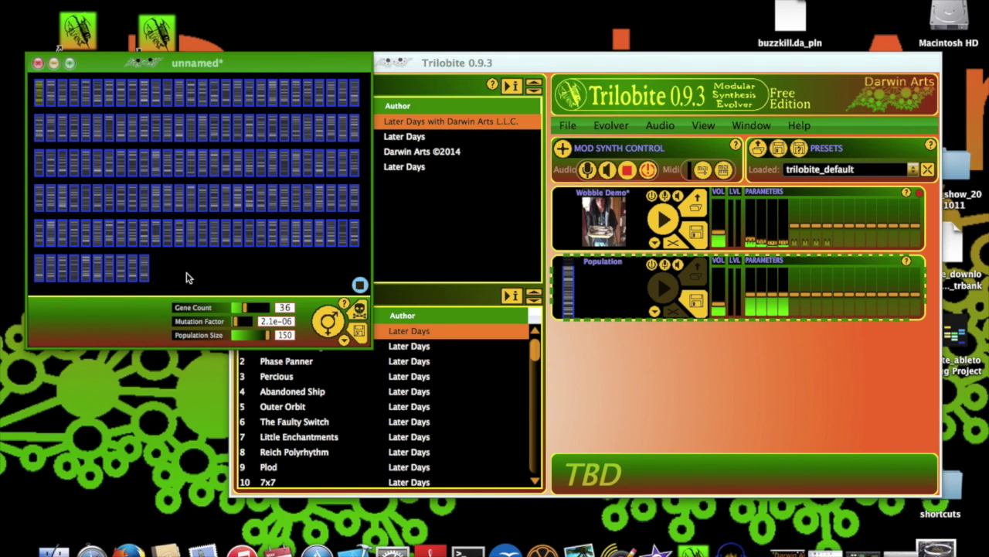
click(149, 275)
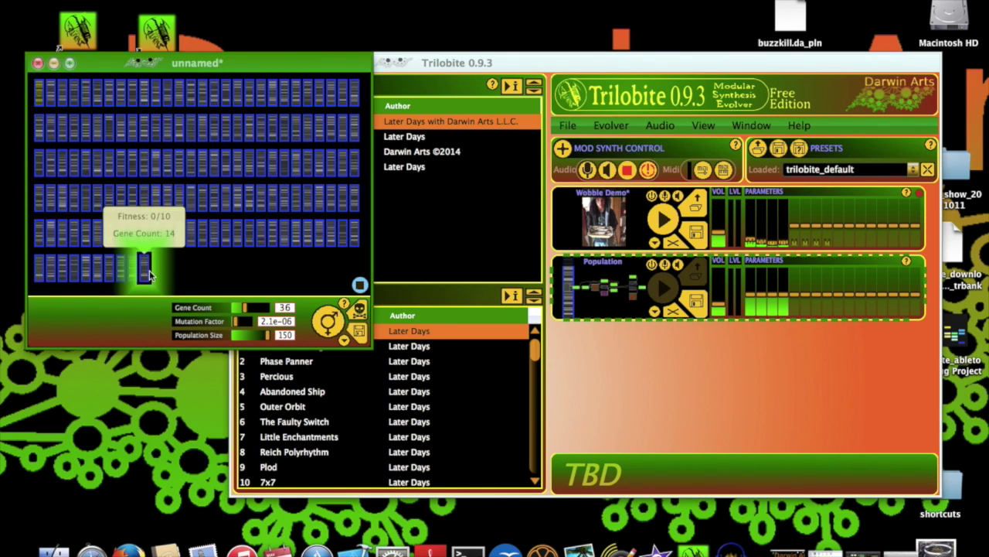